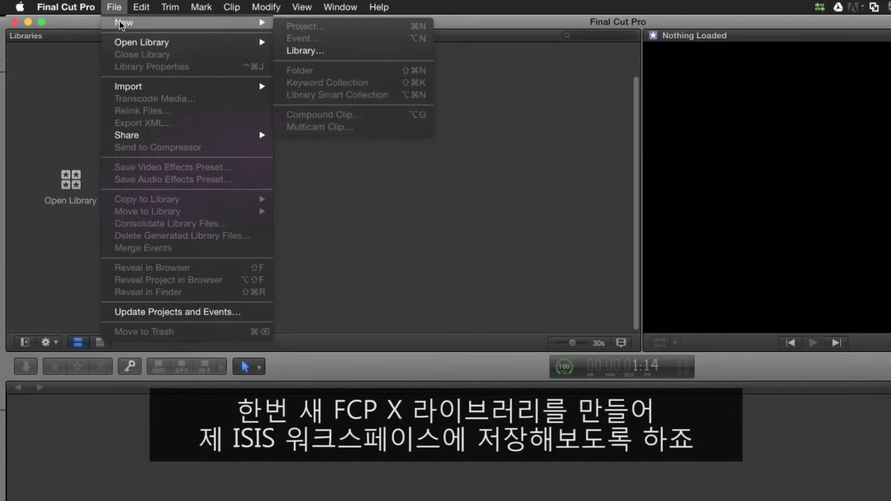
Step: Create a new Final Cut Pro library and save it on the BlackSailsEdit [Demo1] volume
left_click(296, 53)
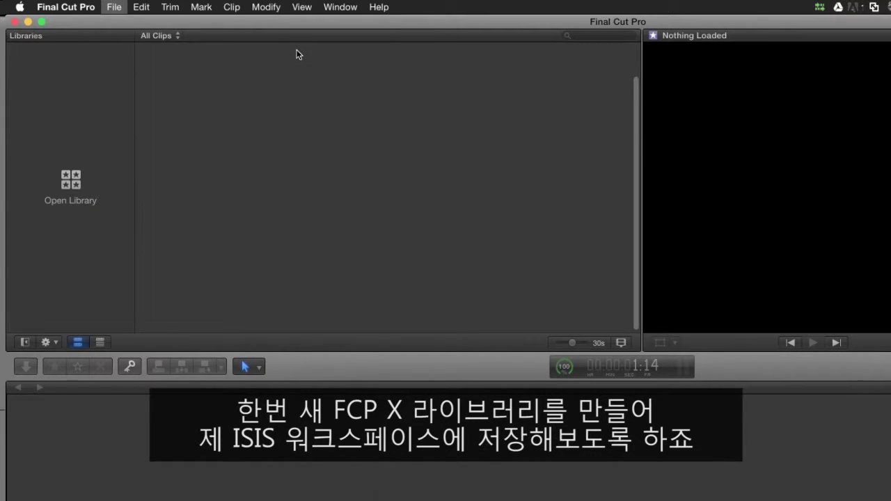
left_click(661, 186)
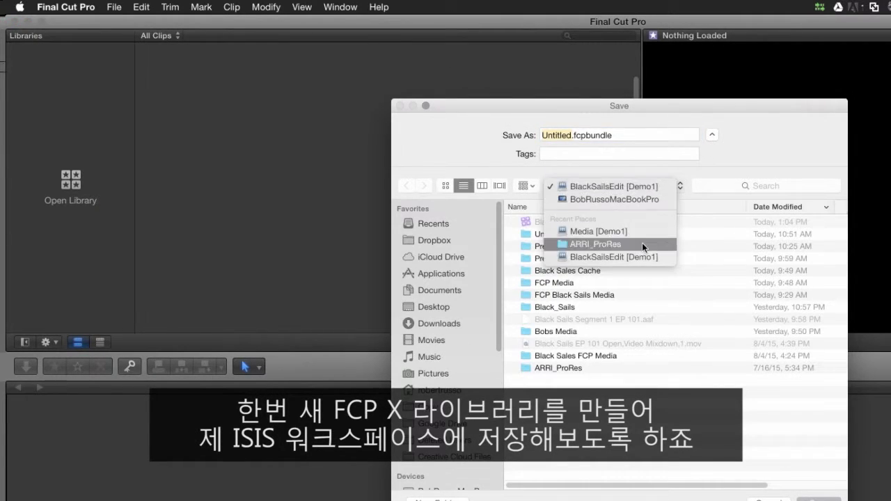
left_click(643, 200)
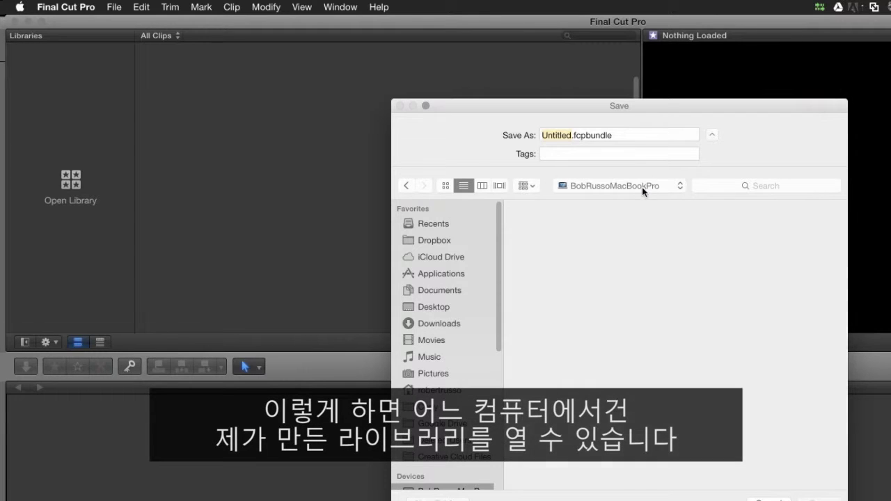
left_click(567, 223)
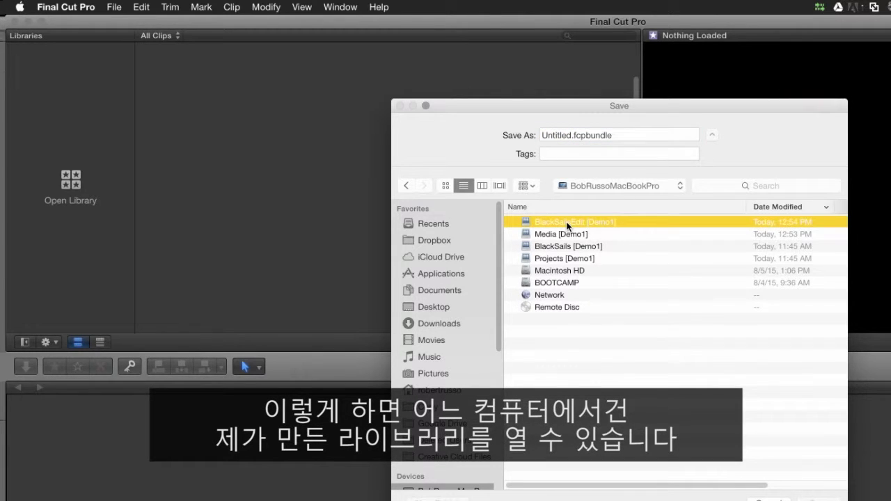
double_click(568, 223)
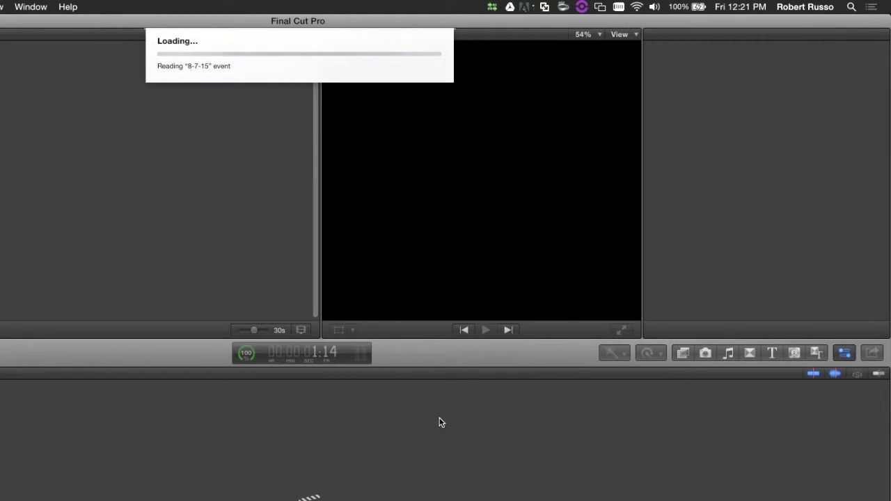
Step: Point the Bobs library's media and cache storage to BlackSailsEdit [Demo1]/FCP Media
left_click(835, 93)
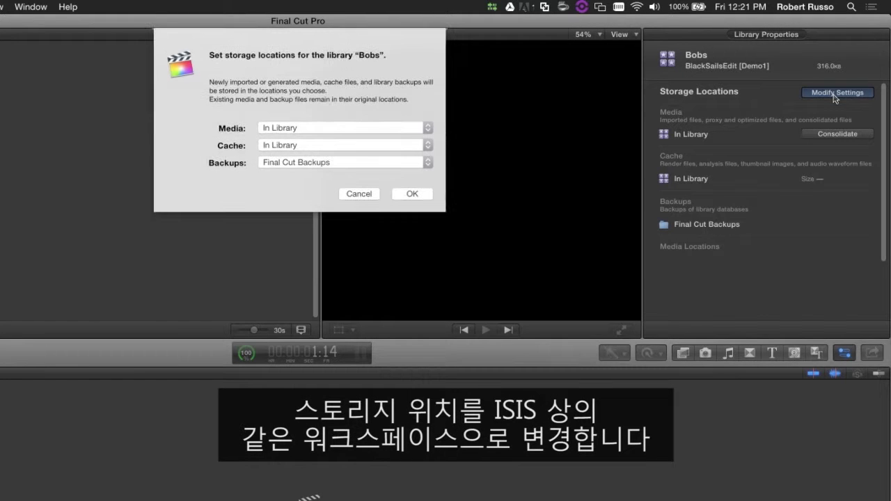
left_click(394, 128)
left_click(386, 144)
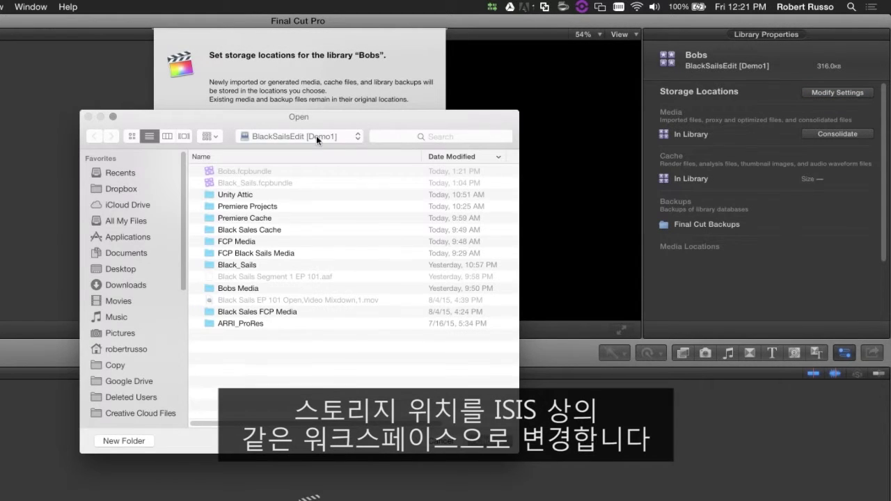
left_click(316, 136)
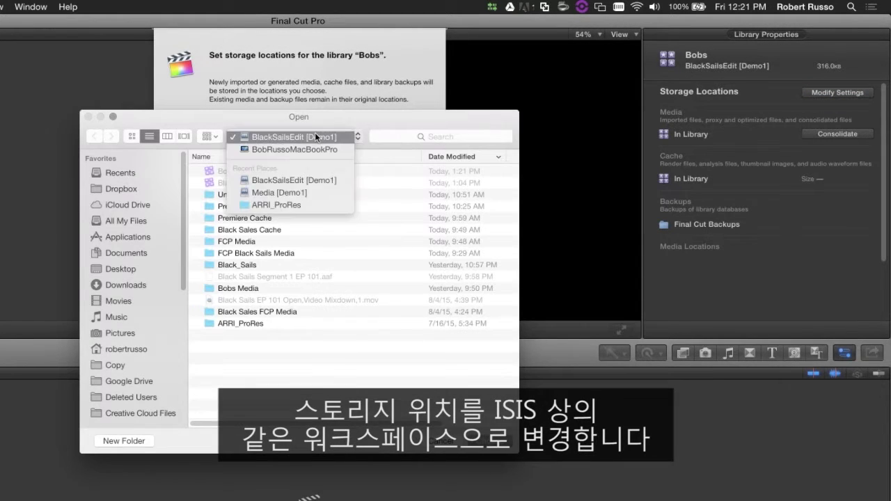
left_click(313, 151)
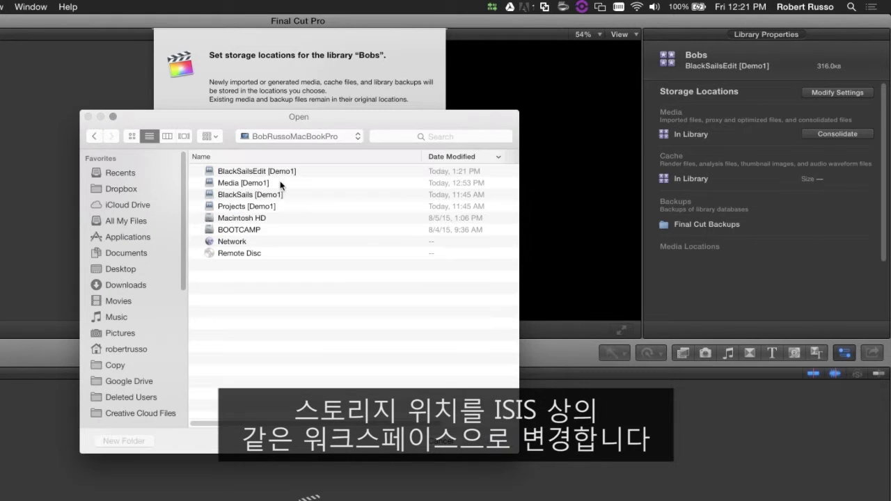
double_click(265, 174)
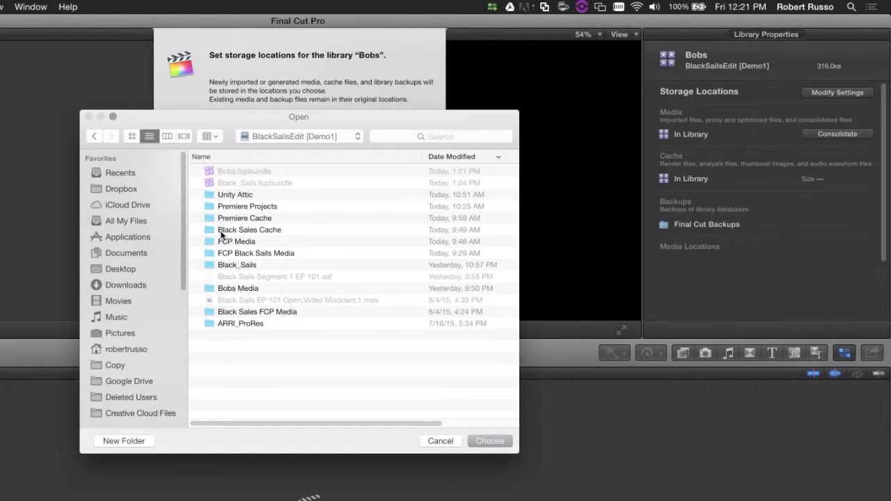
left_click(232, 244)
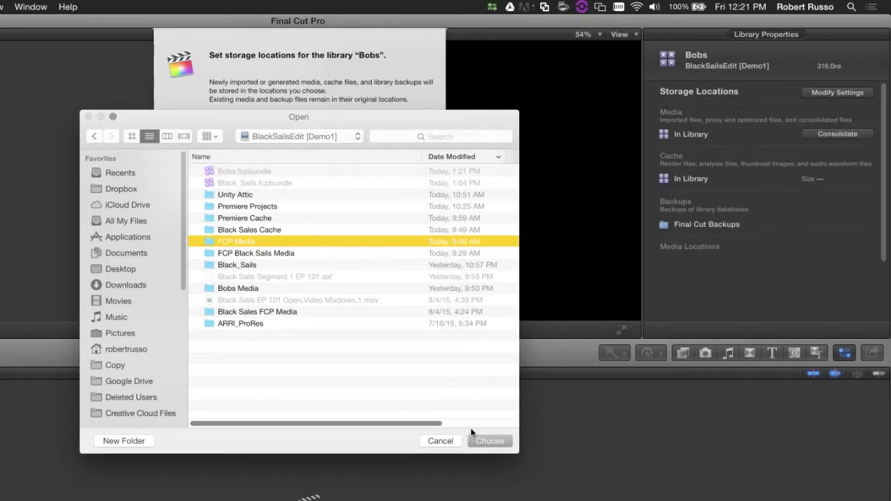
left_click(488, 440)
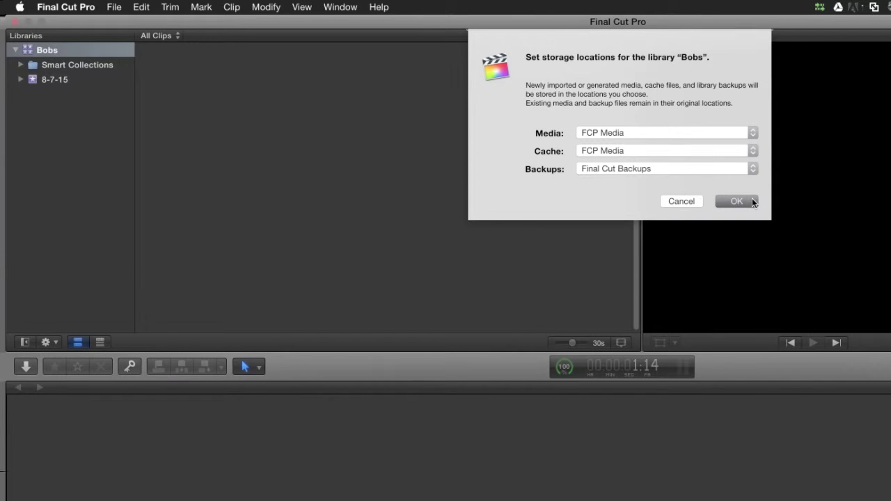
left_click(736, 202)
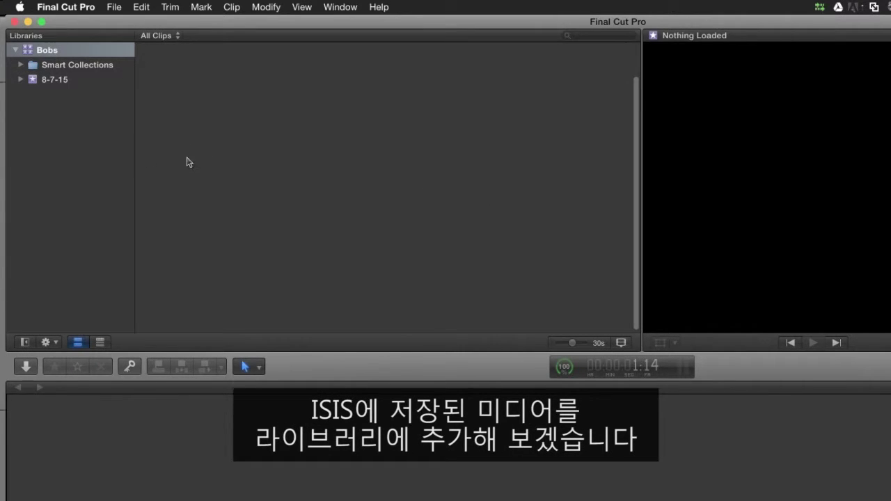
left_click(114, 7)
mouse_move(181, 87)
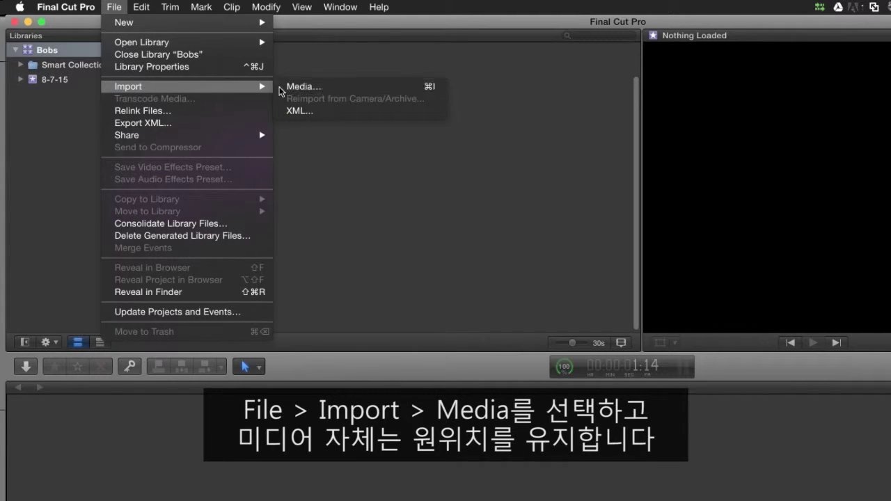
Step: Import all four clips from BlackSailsEdit [Demo1]/ARRI_ProRes into the Bobs 8-7-15 event
left_click(281, 90)
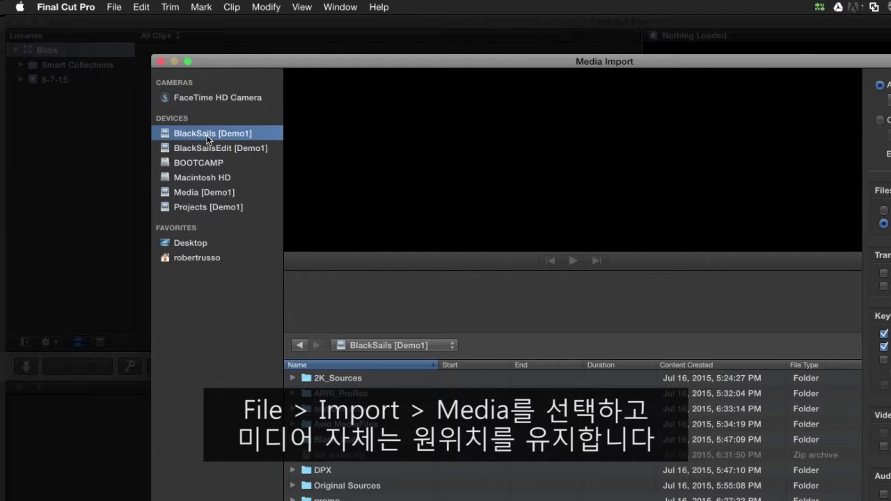
left_click(208, 149)
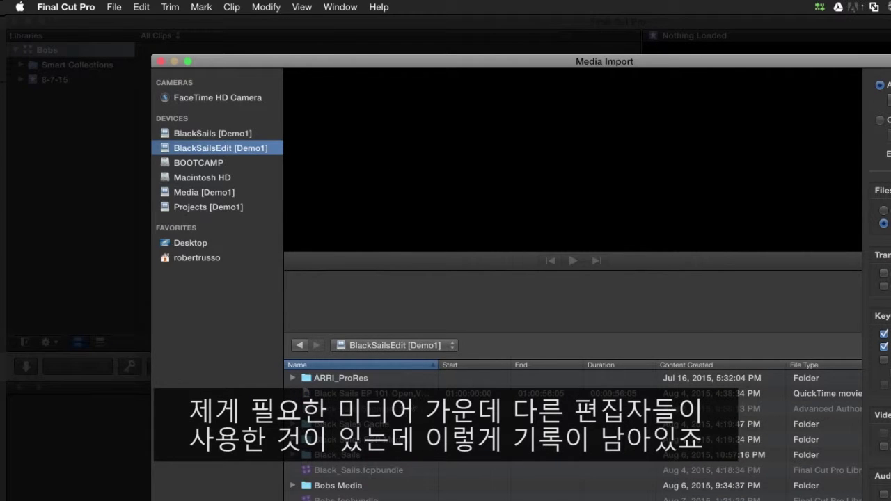
left_click(326, 379)
double_click(326, 377)
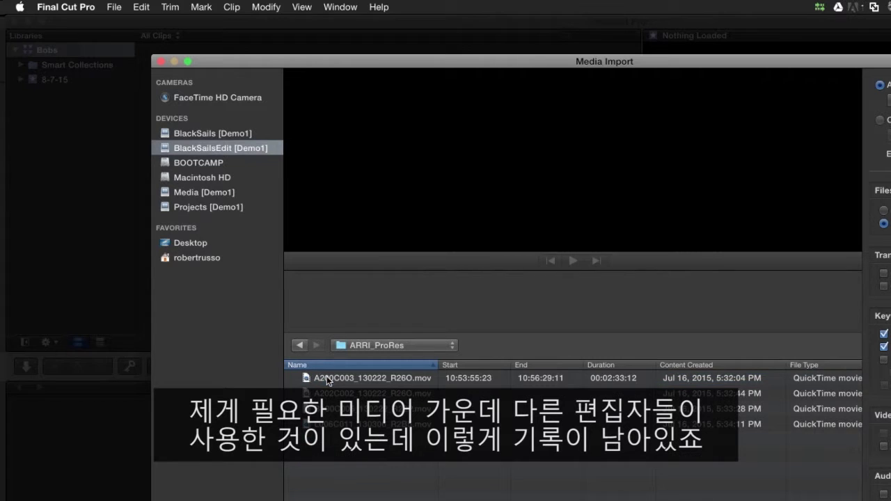
key("super+a")
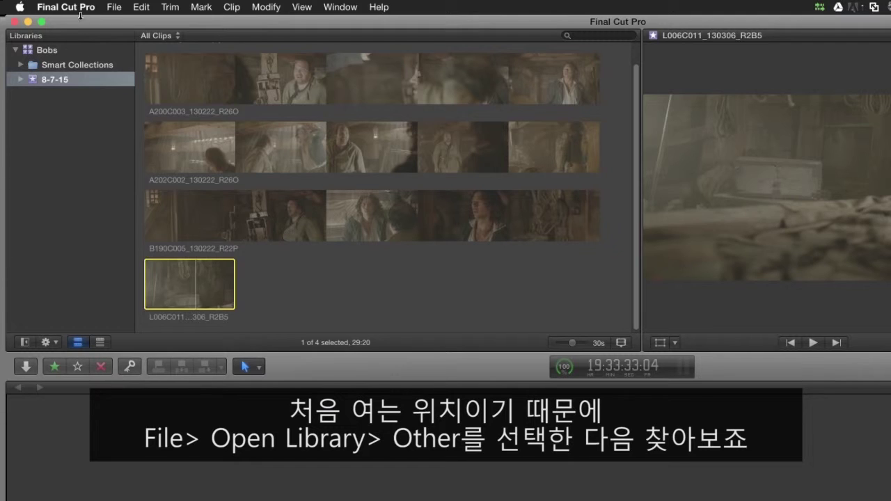
left_click(111, 7)
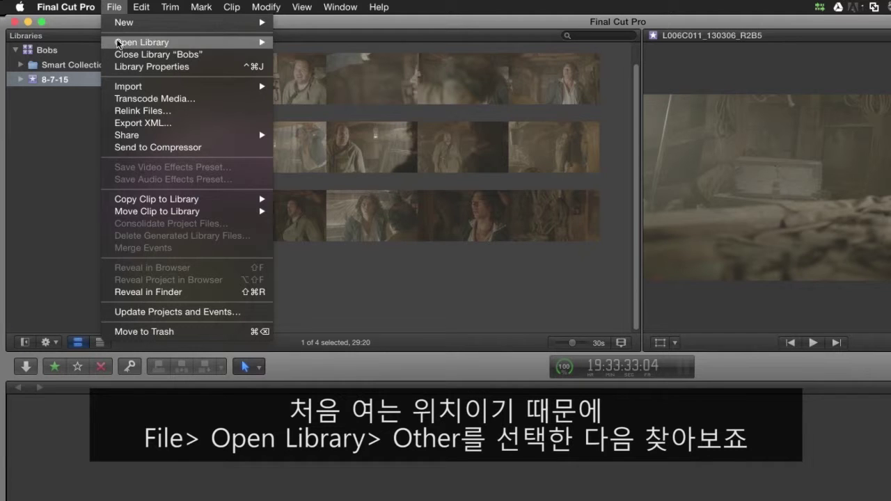
mouse_move(142, 42)
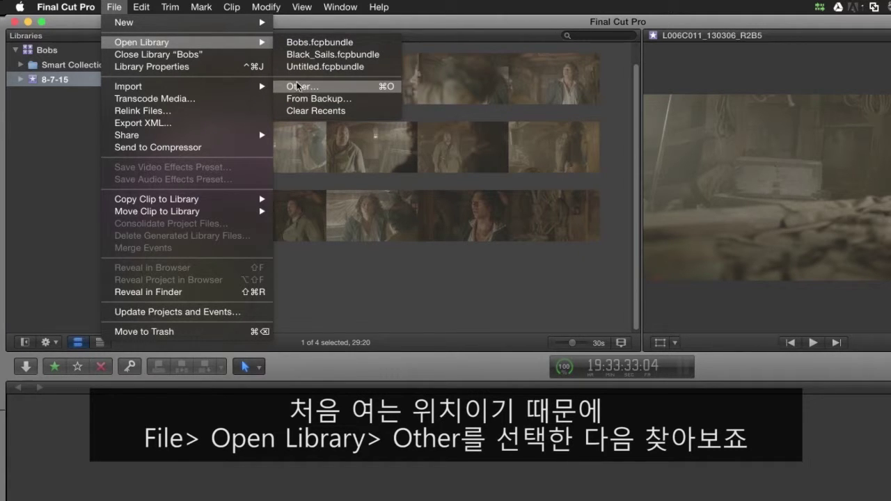
Step: Open Black_Sails.fcpbundle from the BlackSailsEdit [Demo1] volume as an additional library
left_click(298, 86)
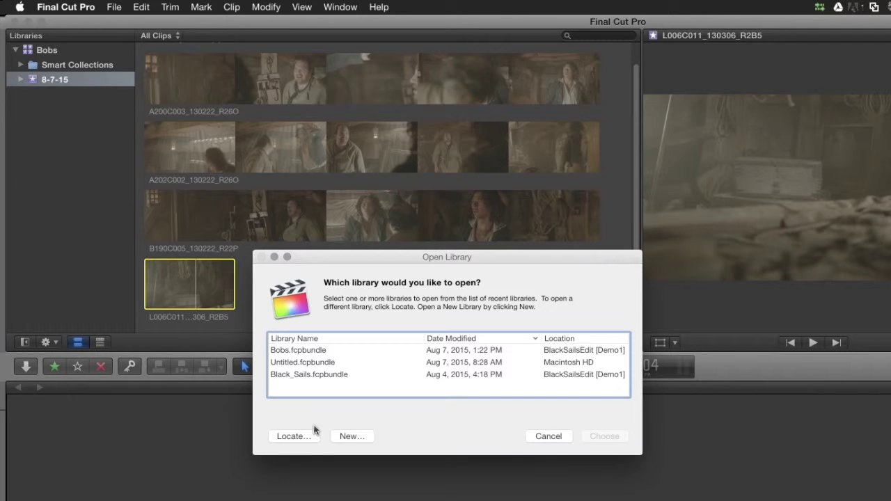
left_click(311, 436)
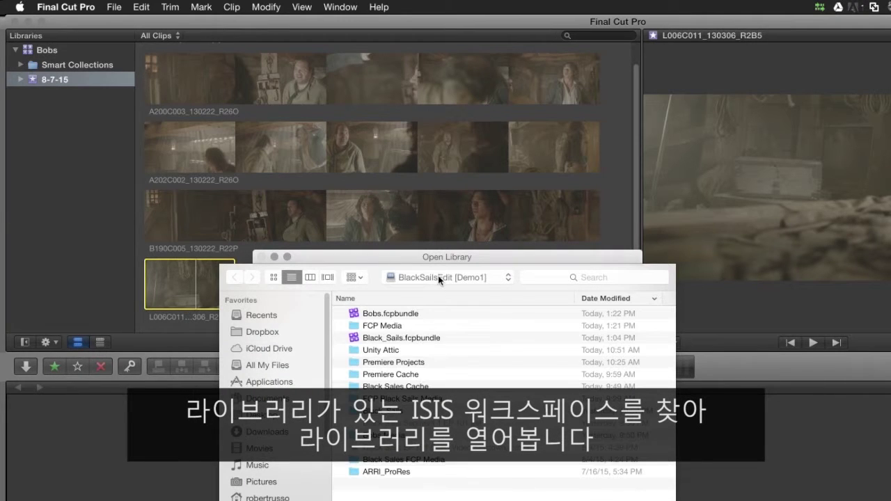
left_click(438, 277)
left_click(438, 277)
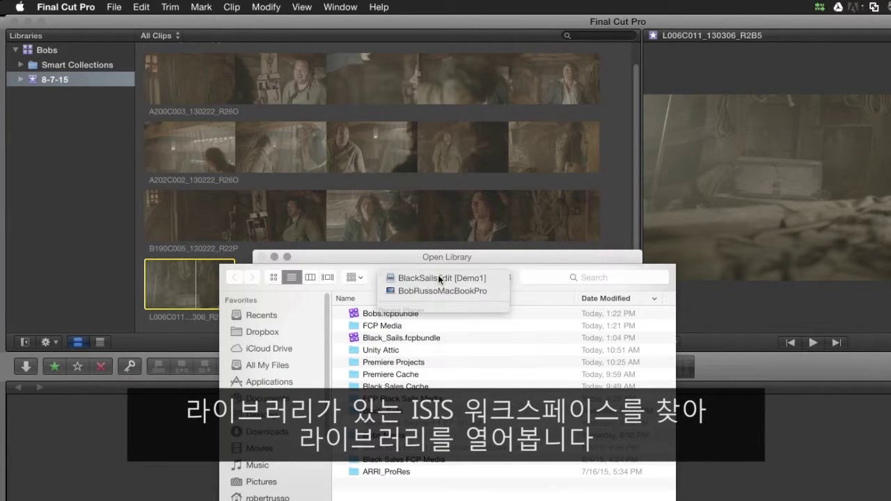
left_click(407, 337)
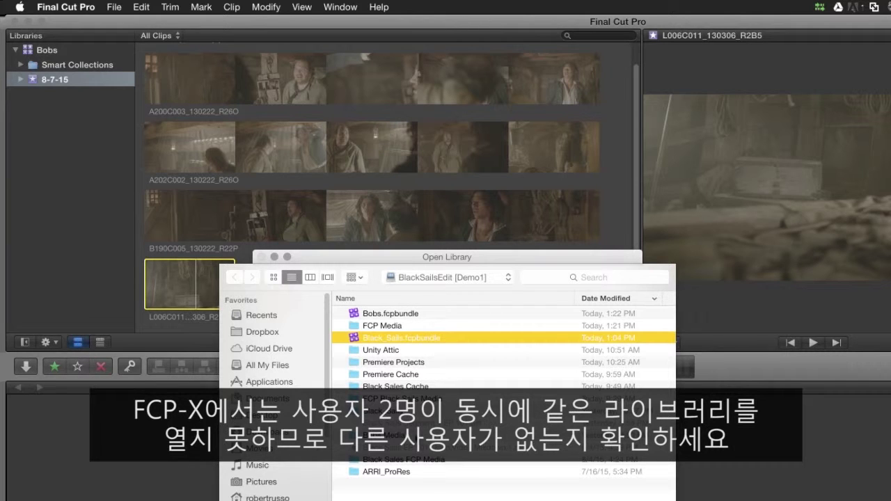
key("Return")
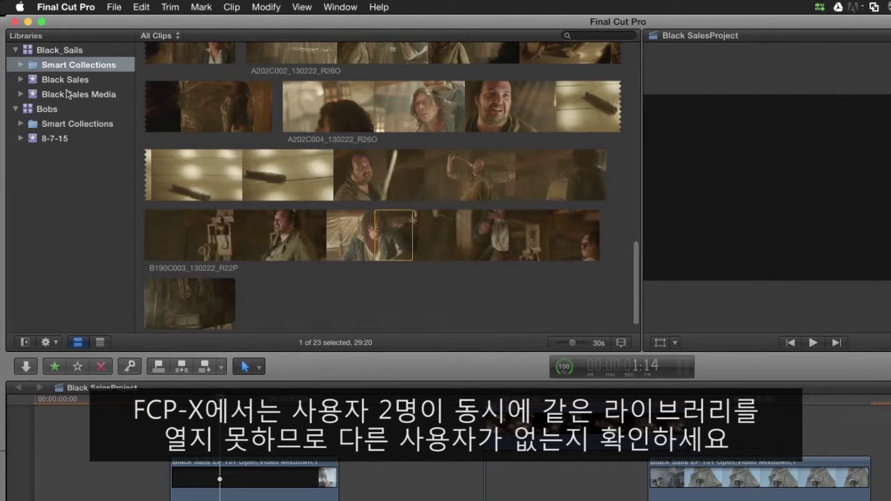
Step: Copy all 15 Black Sales Media clips, with proxy media, into the Bobs 8-7-15 event
left_click(66, 81)
left_click(67, 94)
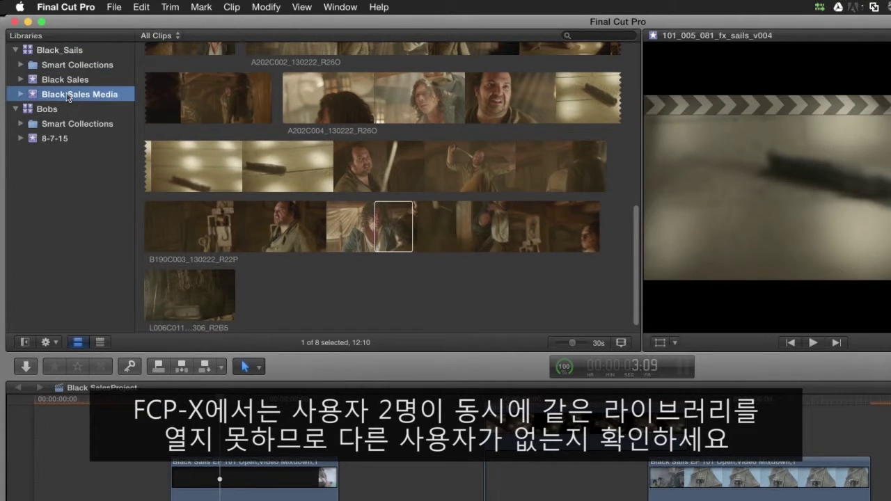
left_click(171, 82)
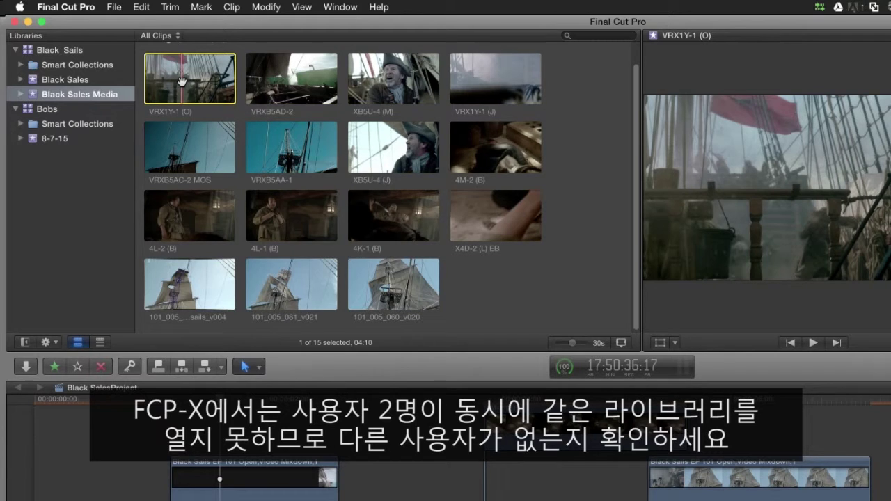
key("super+a")
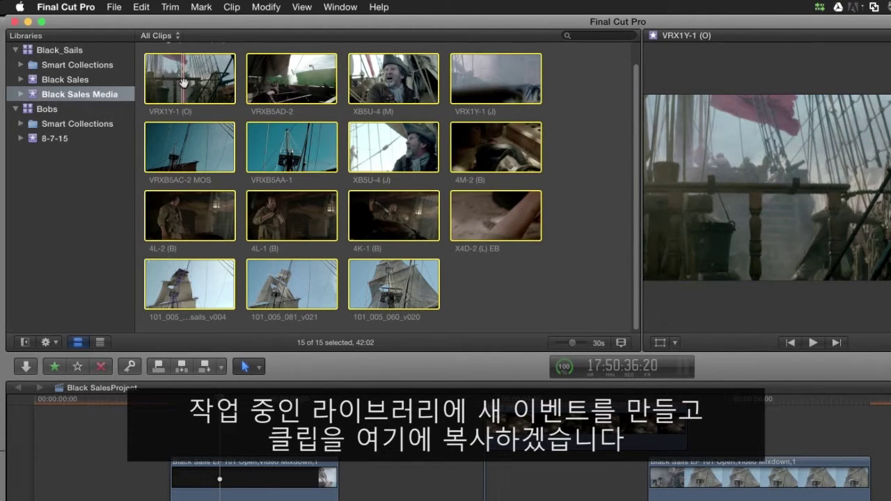
left_click_drag(183, 82, 69, 138)
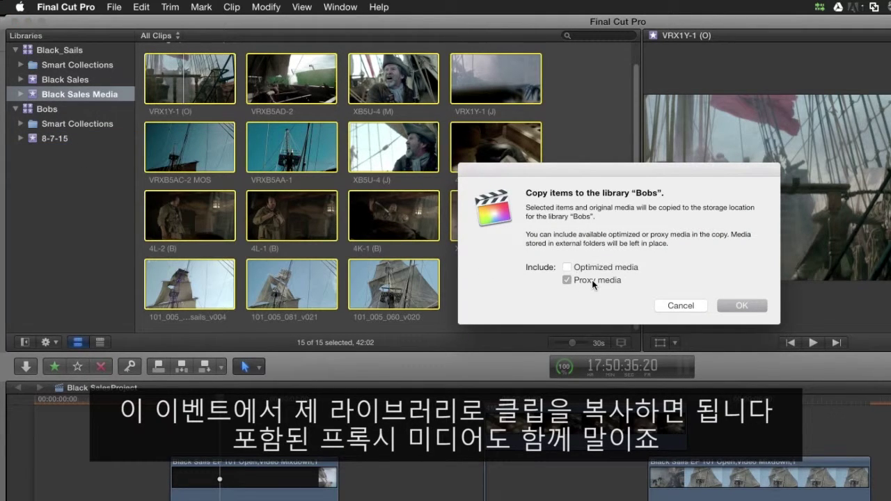
left_click(751, 309)
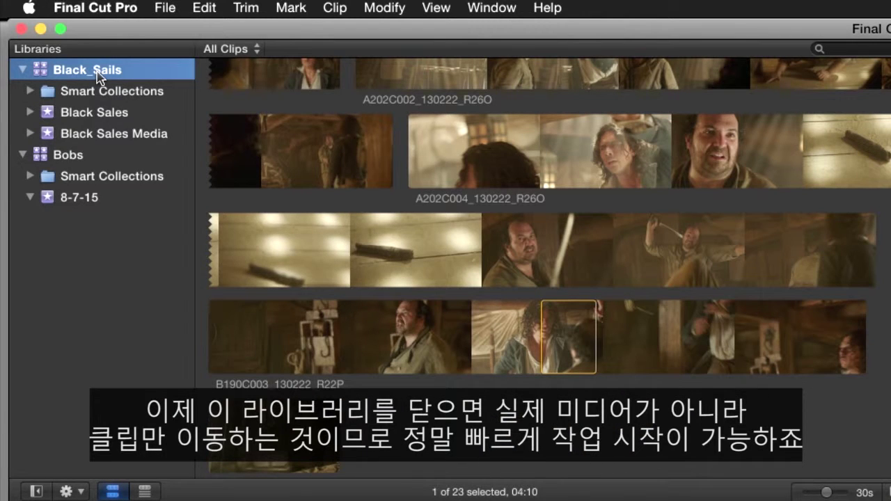
Step: Close the Black_Sails library and view clip VRXB5AA-1 in the promo library's Media event
right_click(99, 77)
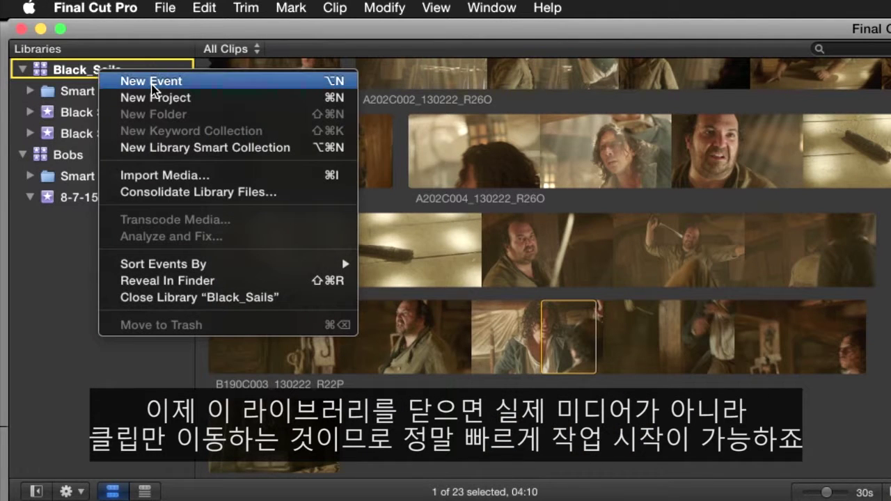
left_click(173, 297)
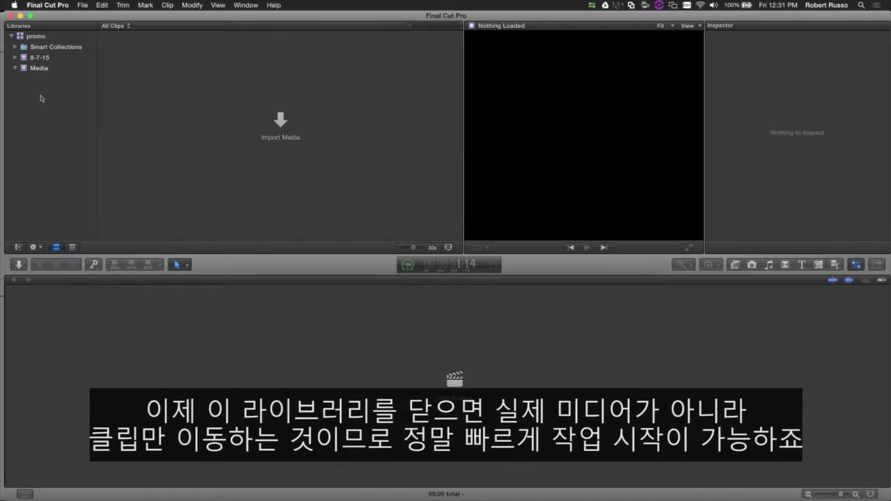
left_click(39, 69)
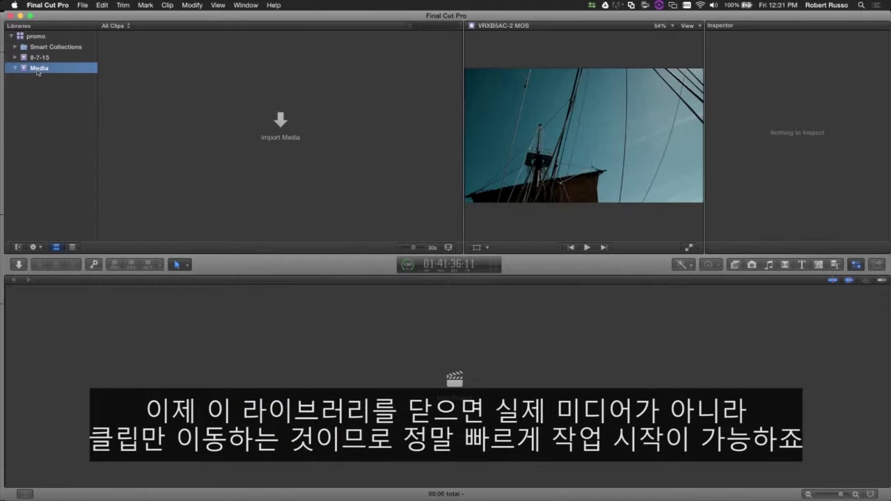
left_click(220, 106)
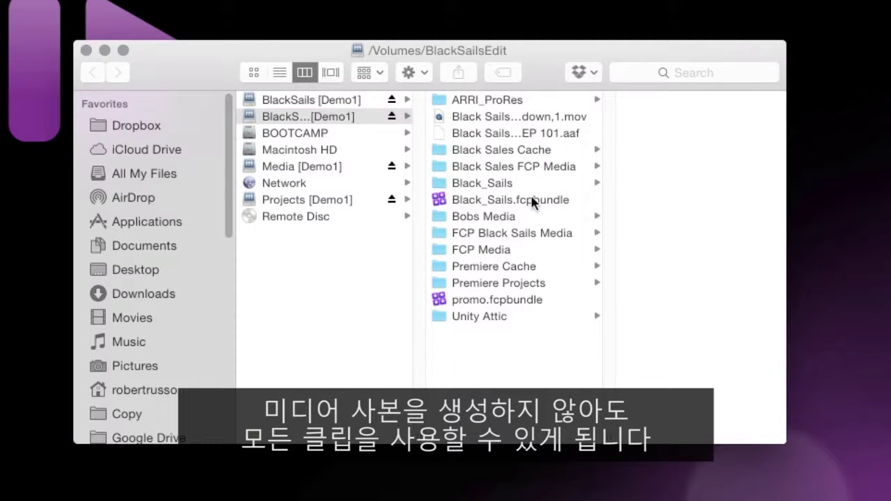
left_click(532, 200)
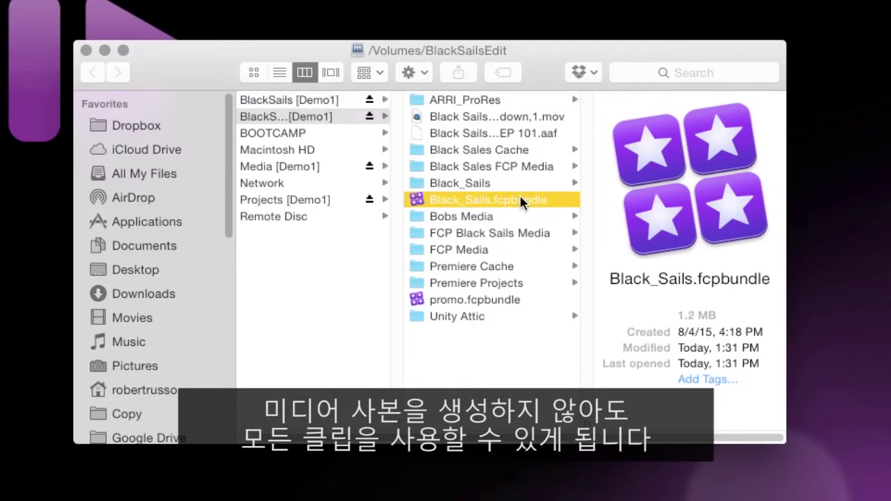
Step: Duplicate Black_Sails.fcpbundle in Finder and rename the copy 'Black_Sails bob.fcpbundle'
right_click(521, 201)
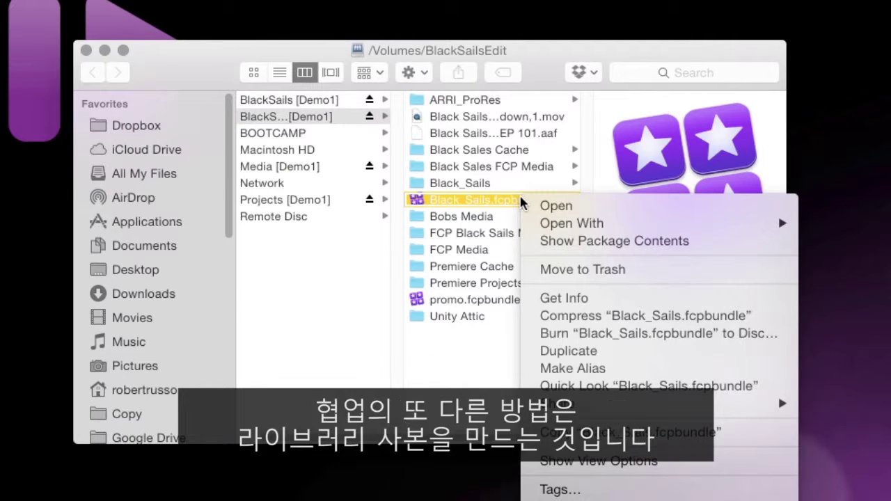
left_click(565, 351)
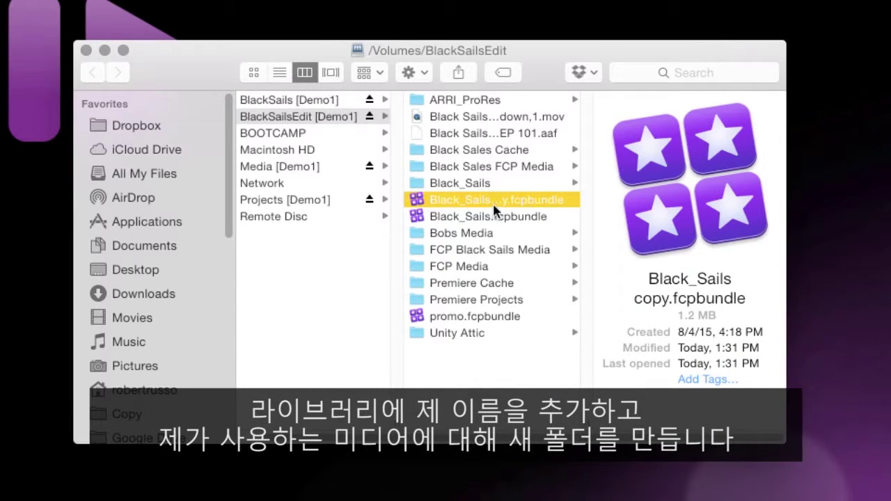
left_click(490, 198)
left_click(457, 213)
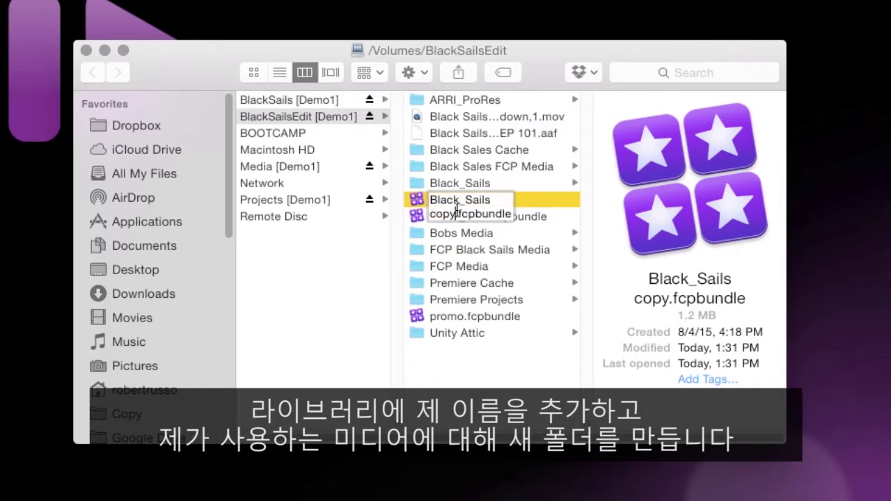
key("BackSpace")
key("BackSpace")
key("BackSpace")
key("BackSpace")
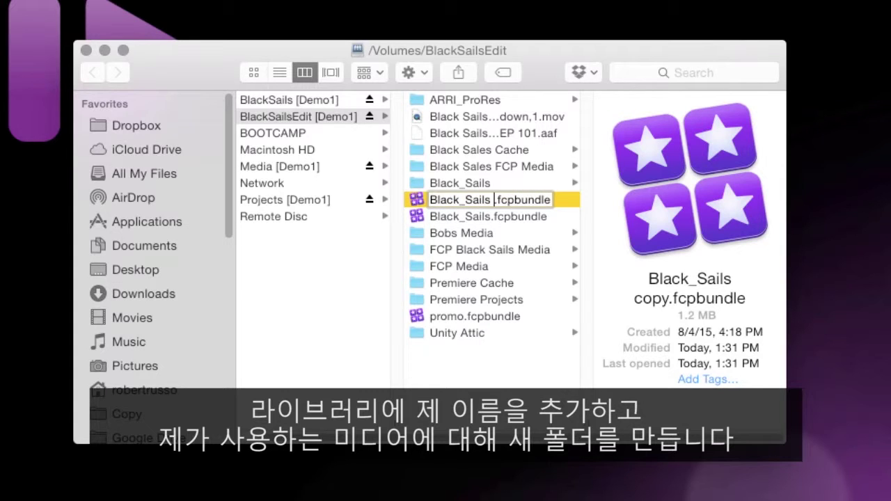
type("bob")
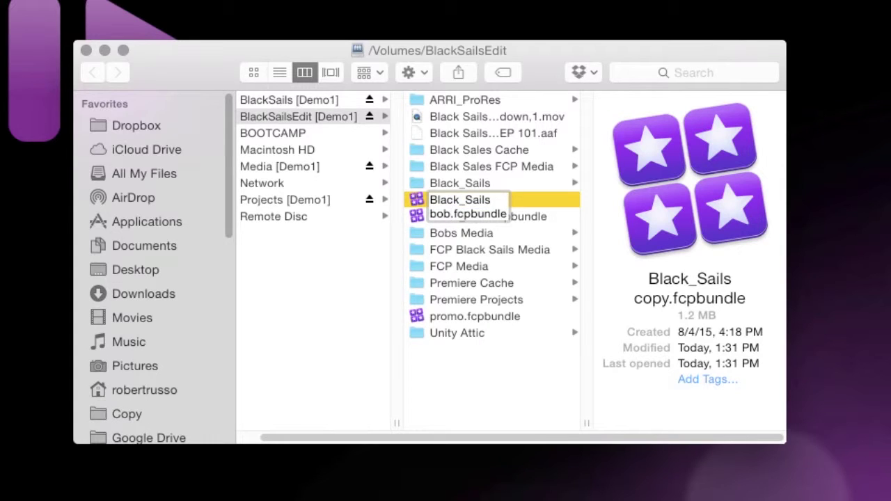
key("Return")
left_click(454, 385)
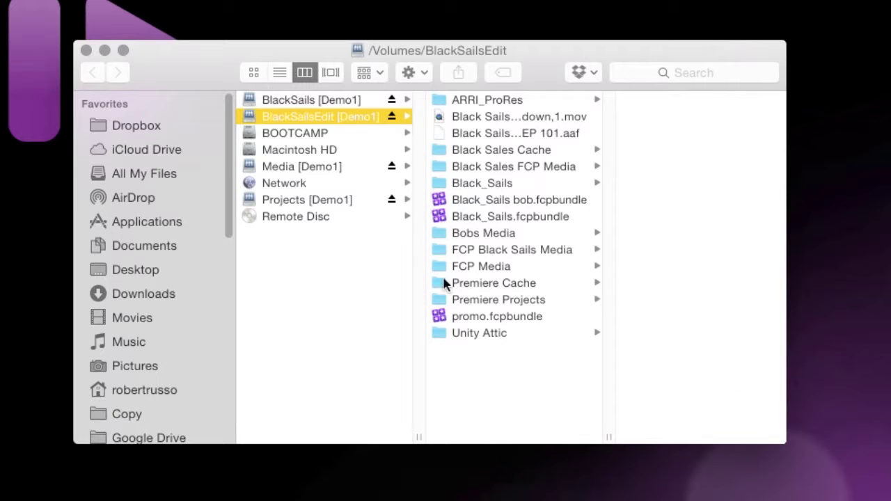
double_click(439, 201)
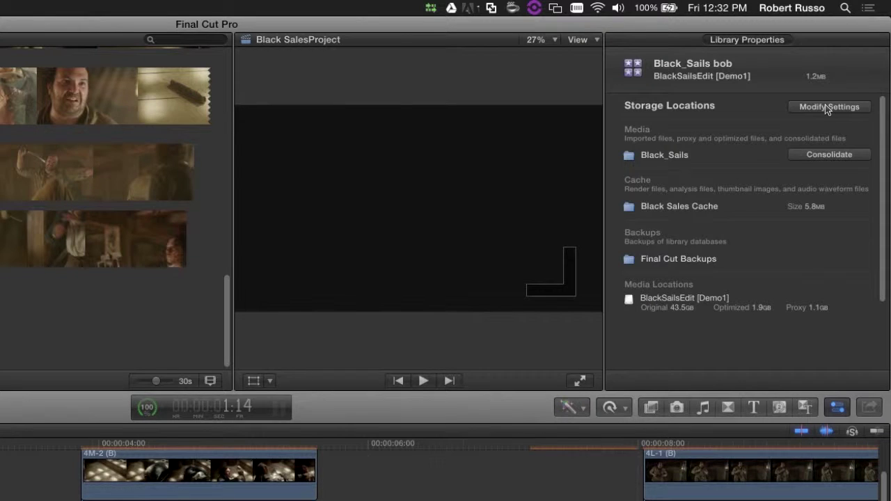
Step: Set Black_Sails bob's media and cache location to BlackSailsEdit/FCP Media, including render files
left_click(835, 106)
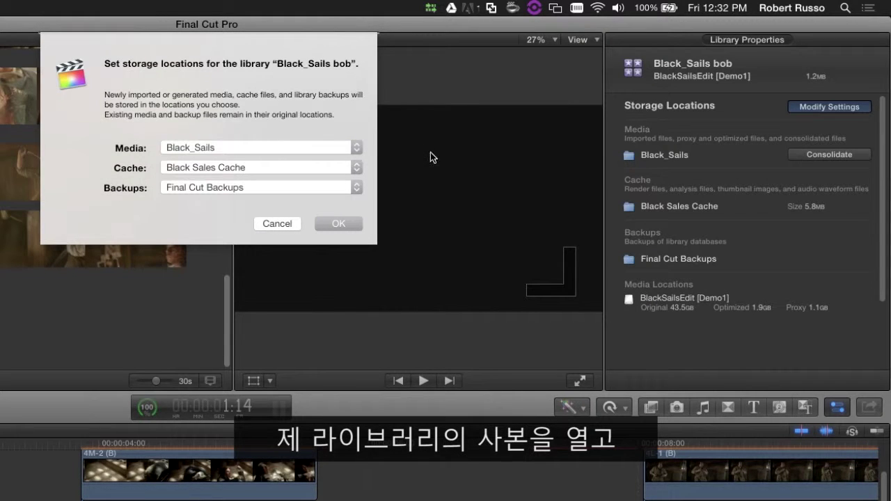
left_click(325, 146)
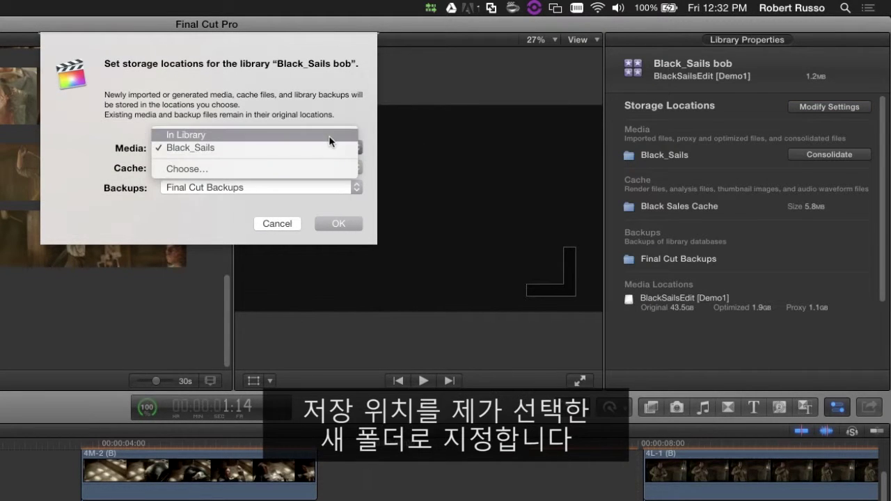
left_click(303, 167)
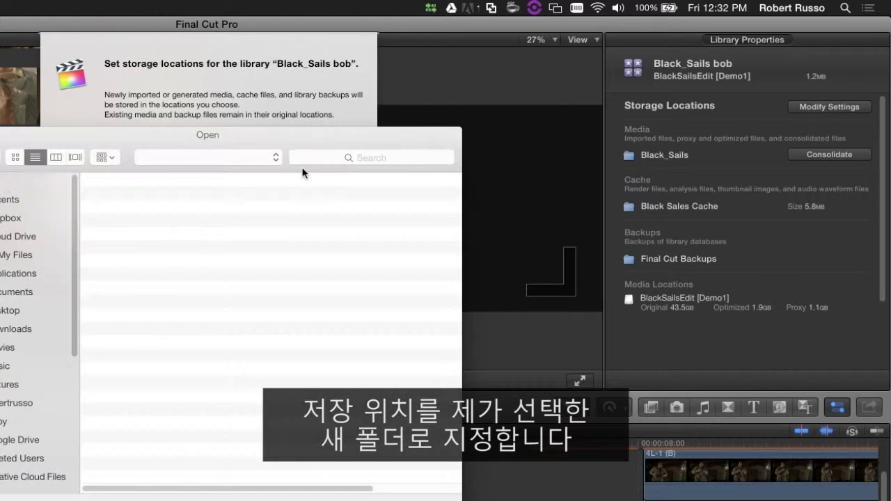
left_click(216, 157)
left_click(220, 177)
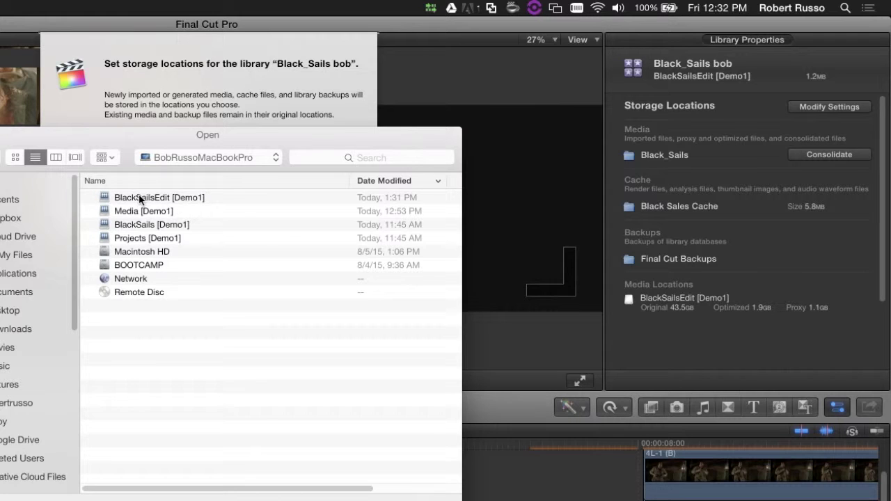
double_click(139, 198)
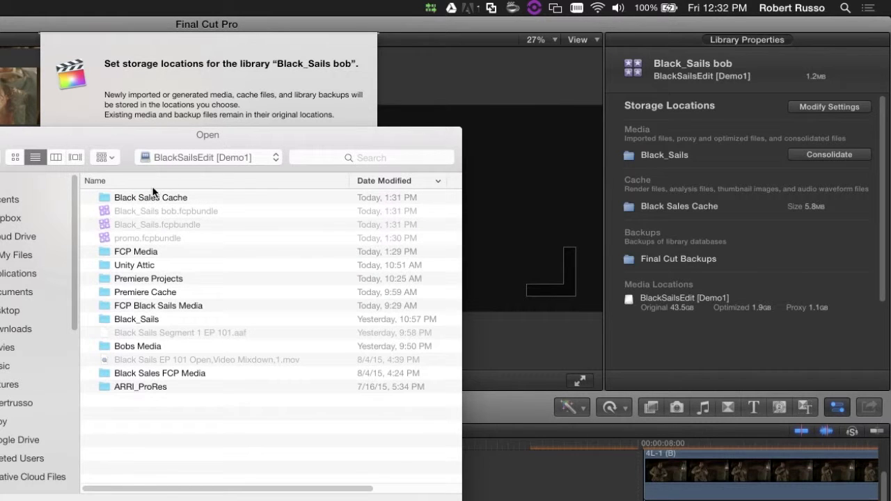
left_click(142, 251)
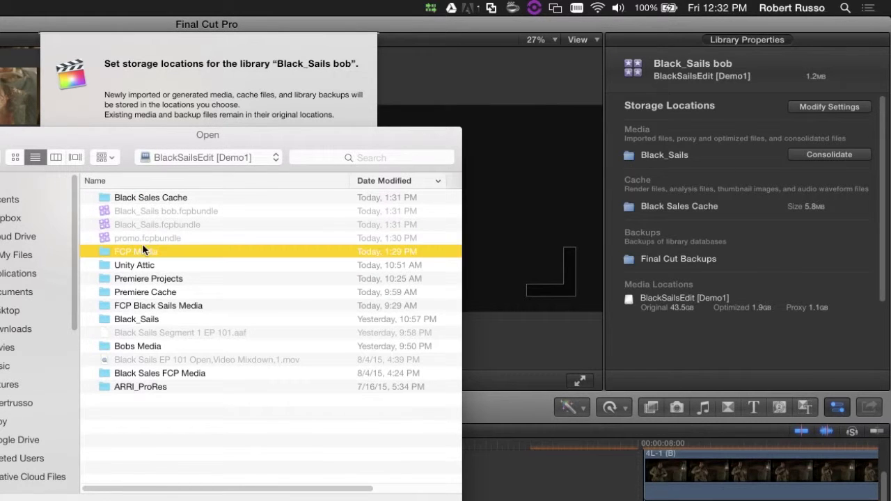
left_click(428, 496)
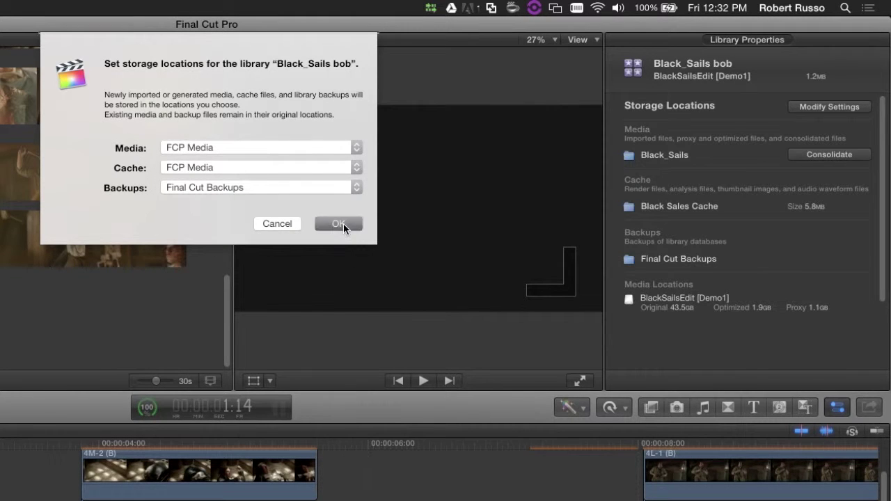
left_click(343, 223)
left_click(315, 321)
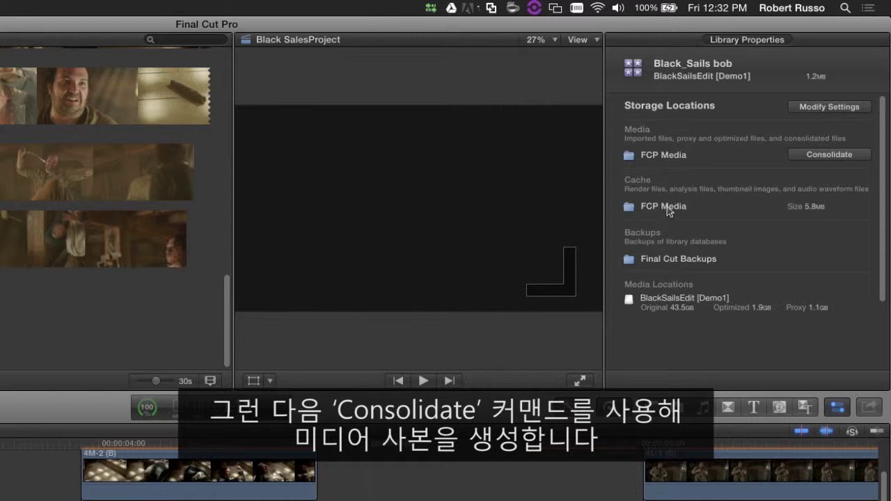
Step: Consolidate the library's media into FCP Media with Optimized and Proxy media included
left_click(825, 155)
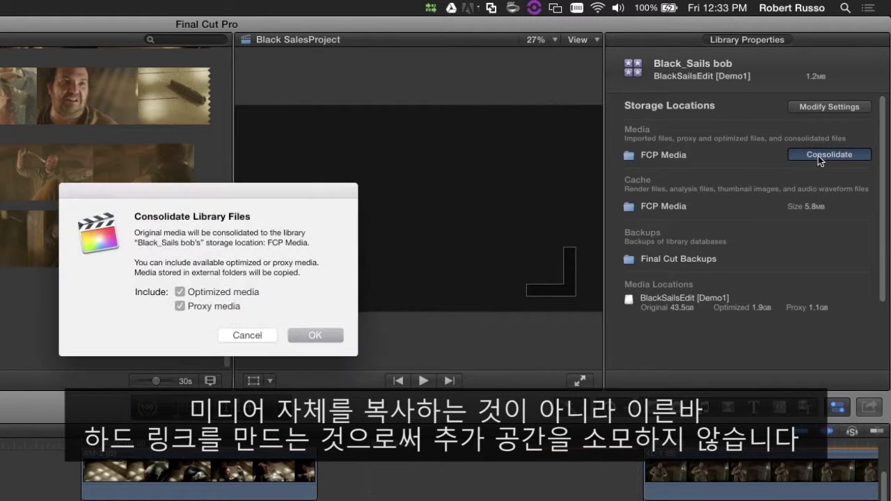
left_click(227, 292)
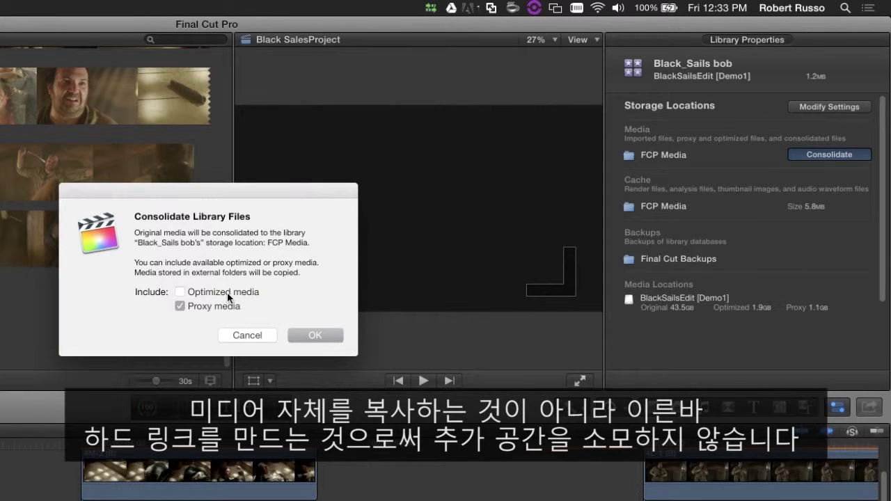
left_click(307, 338)
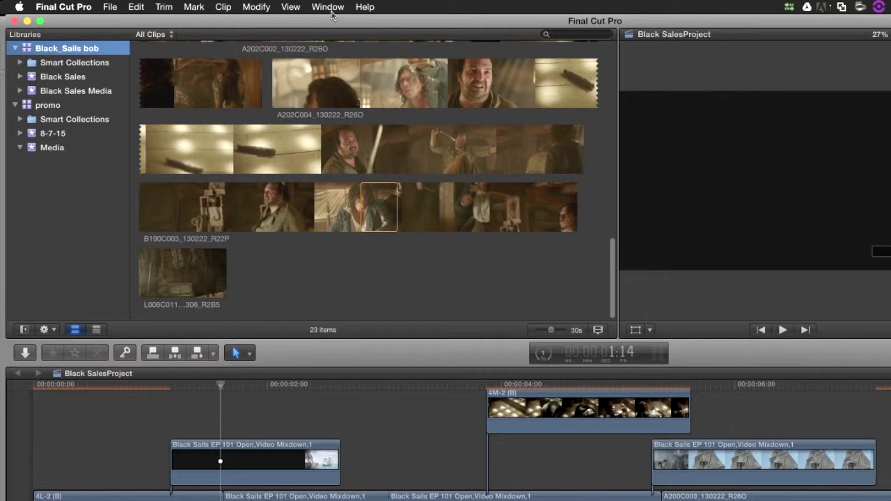
Step: Show Background Tasks with Media Management expanded to follow the consolidation progress
left_click(327, 7)
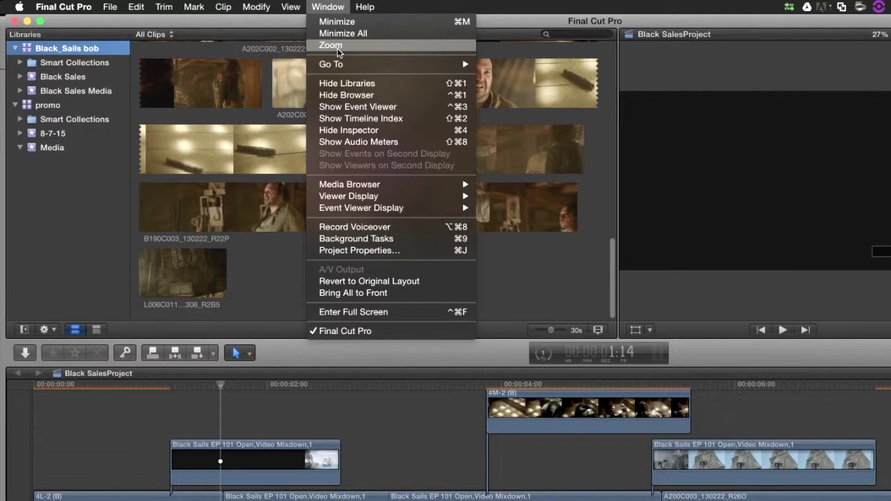
left_click(354, 239)
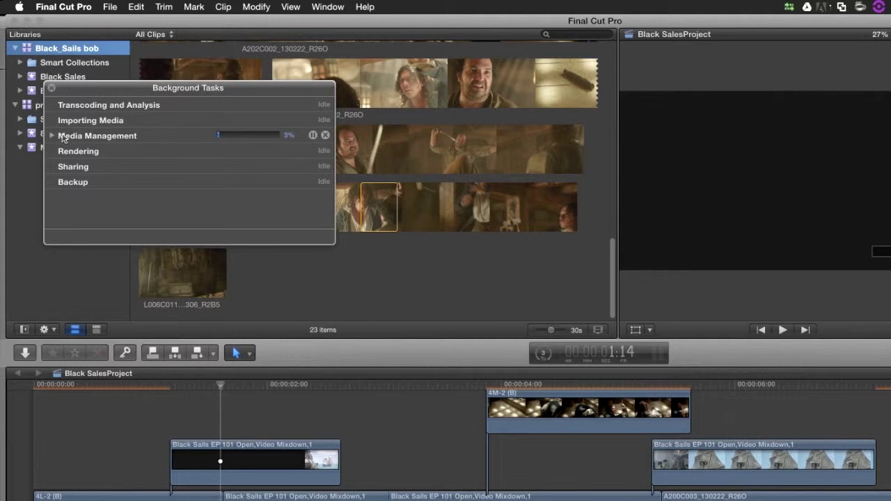
left_click(52, 135)
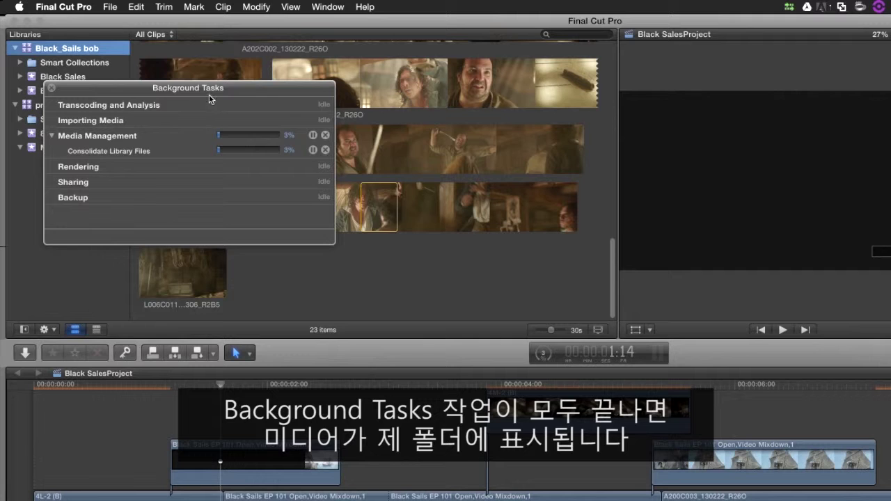
left_click_drag(209, 94, 314, 136)
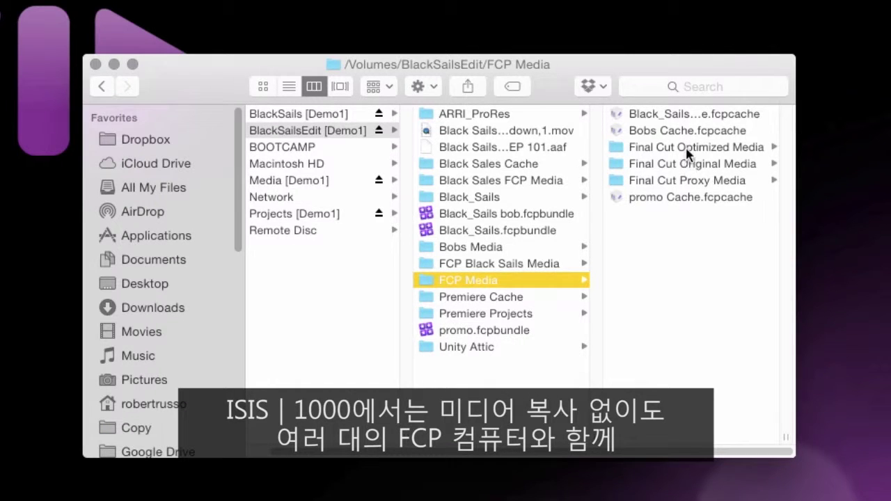
Step: Browse FCP Media's Optimized and Original Media folders and preview the first 2015-07-16 clip
left_click(687, 153)
left_click(665, 114)
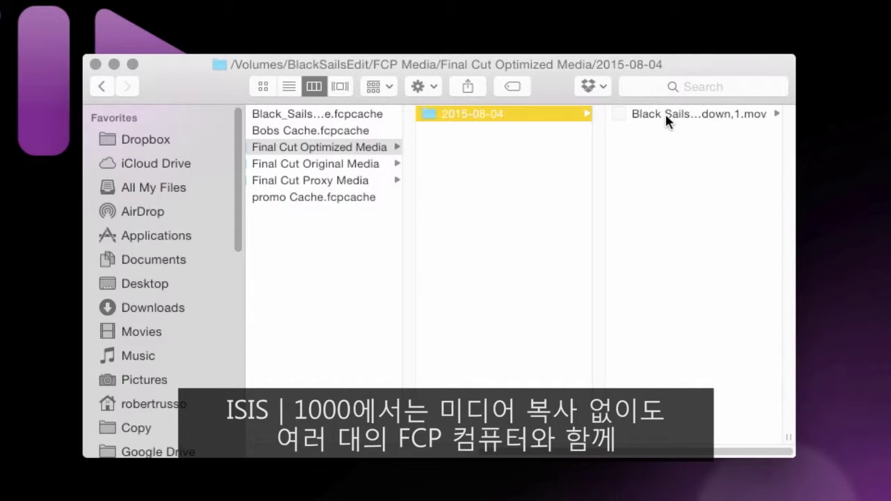
left_click(366, 164)
left_click(501, 117)
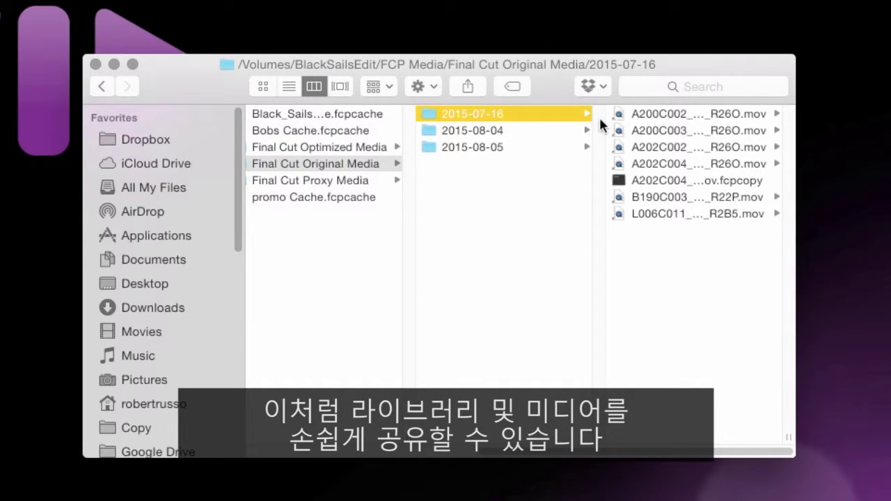
left_click(662, 113)
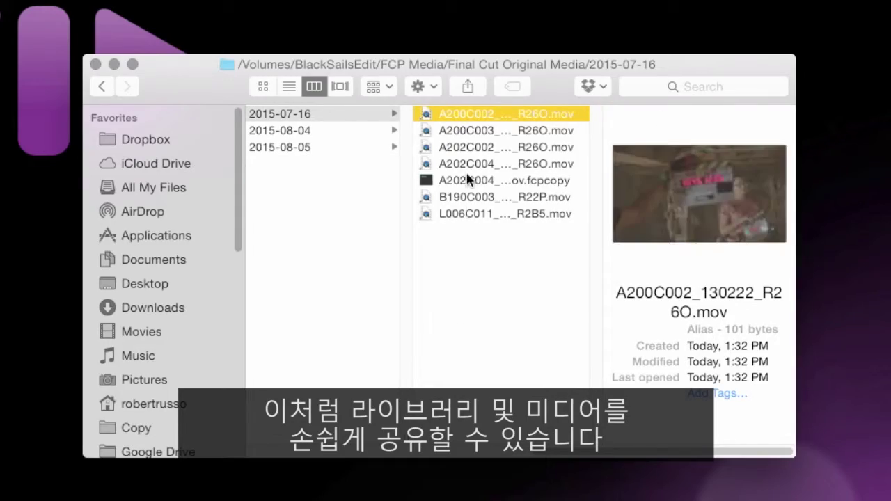